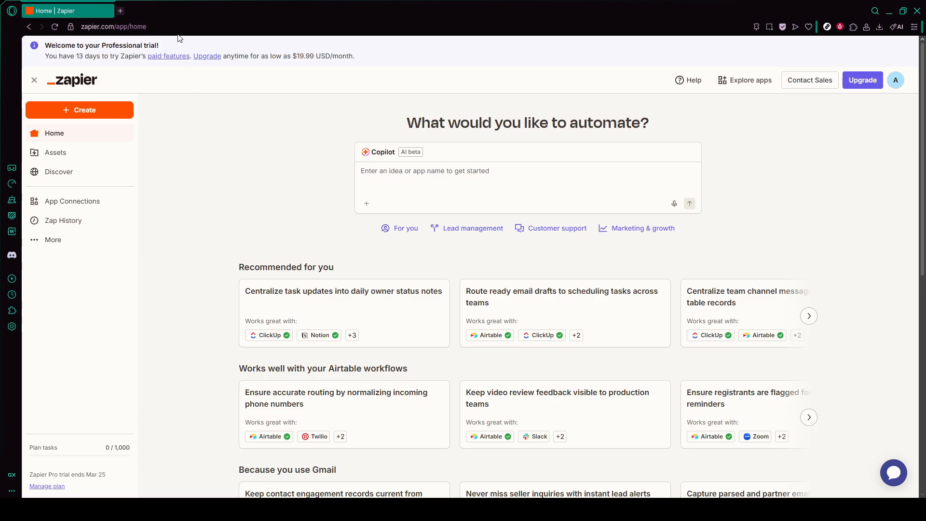
left_click(145, 28)
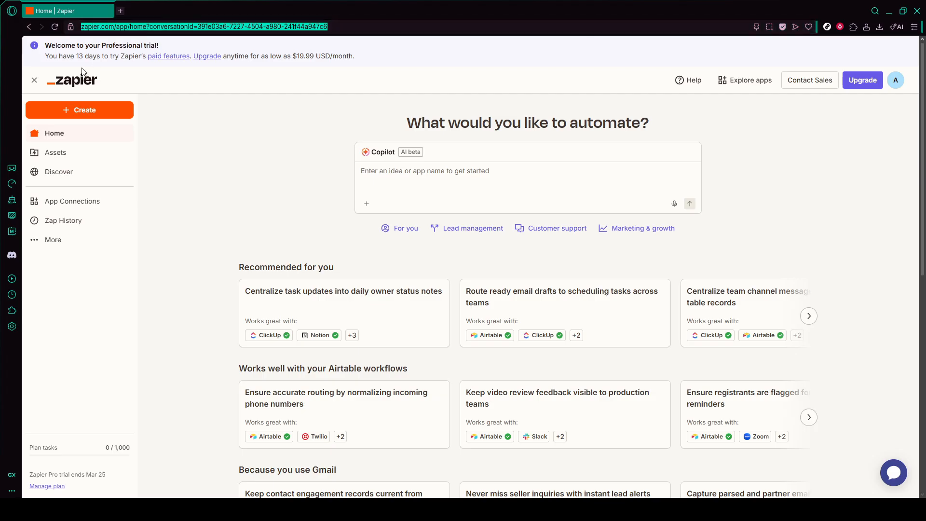
left_click(129, 80)
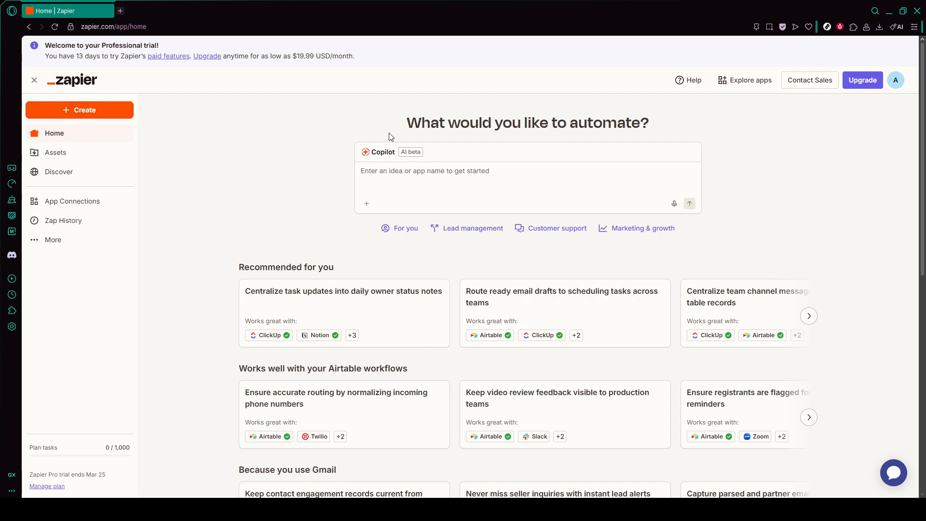
Create a new Zap and choose Airtable as its trigger app
left_click(115, 113)
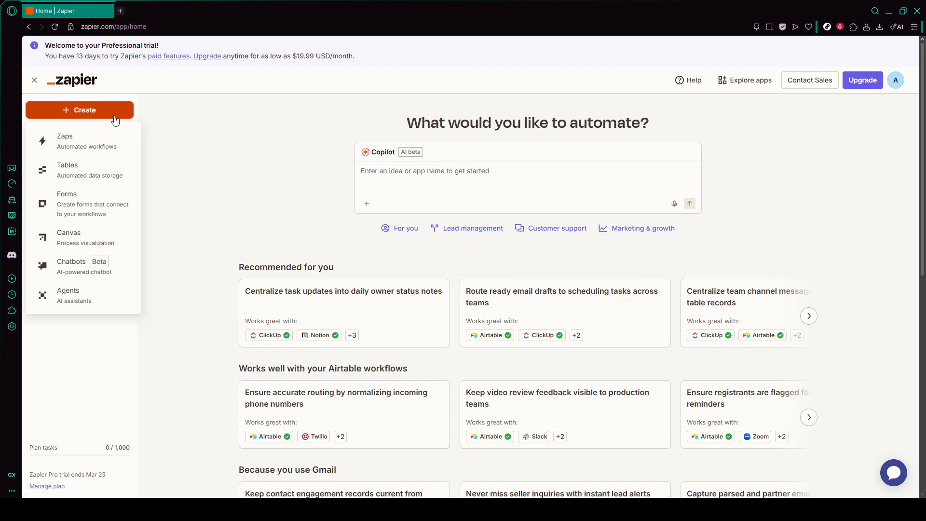
left_click(102, 139)
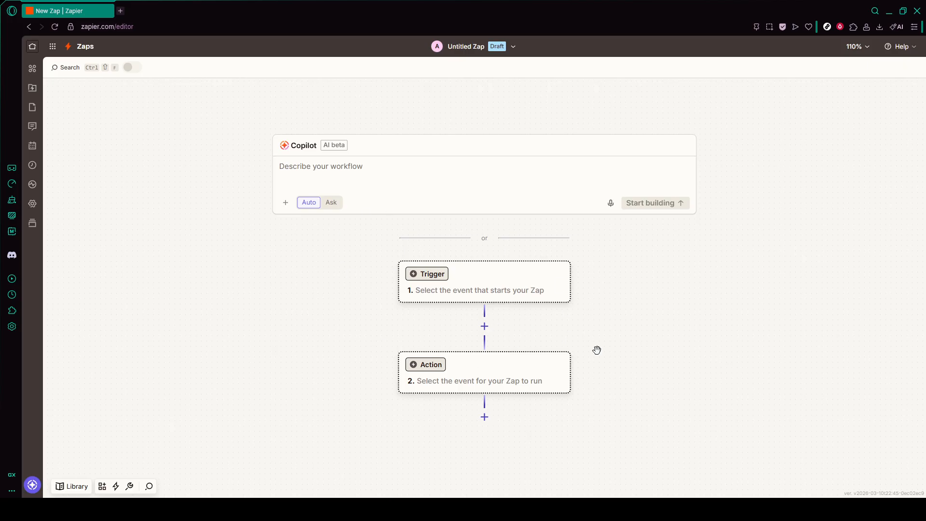
left_click(471, 274)
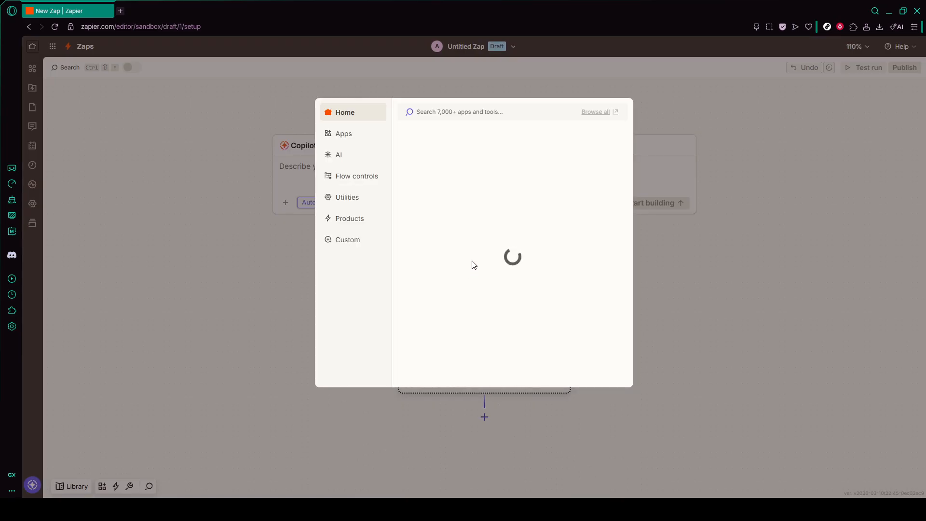
type("A")
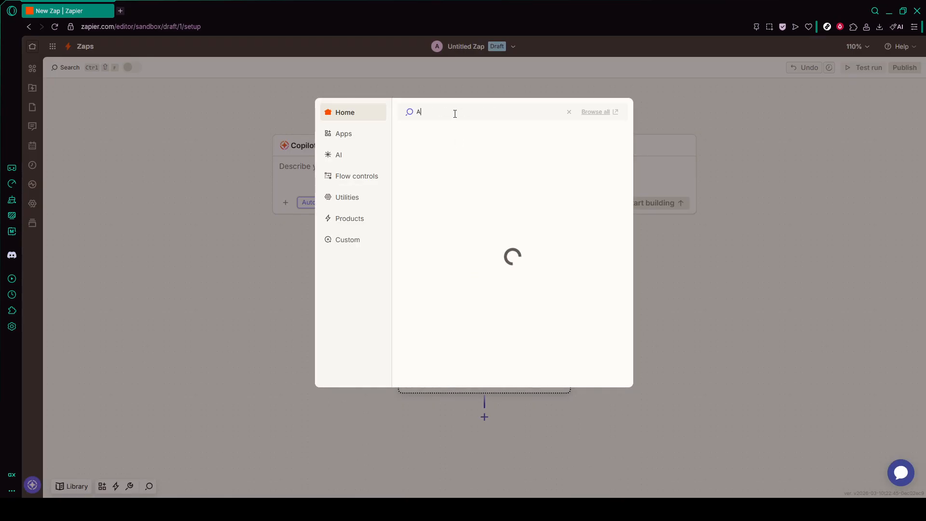
type("irtable")
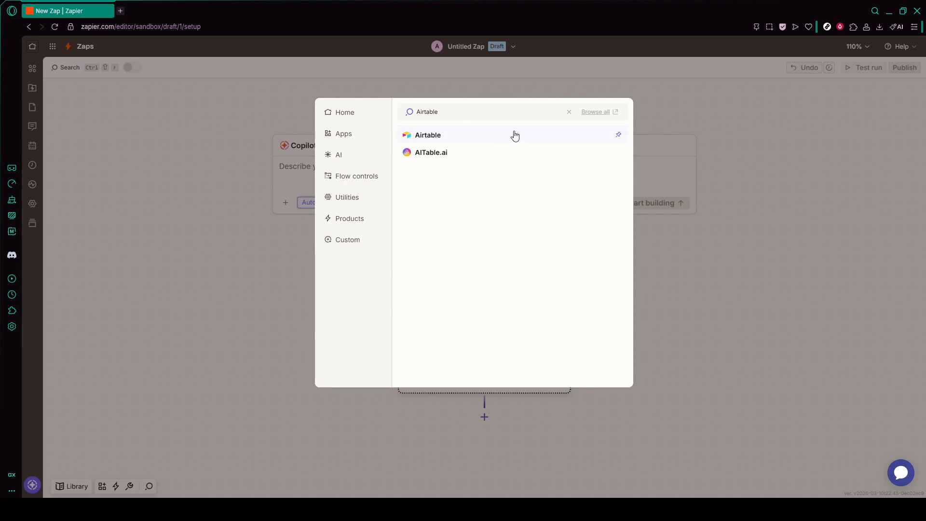
left_click(469, 136)
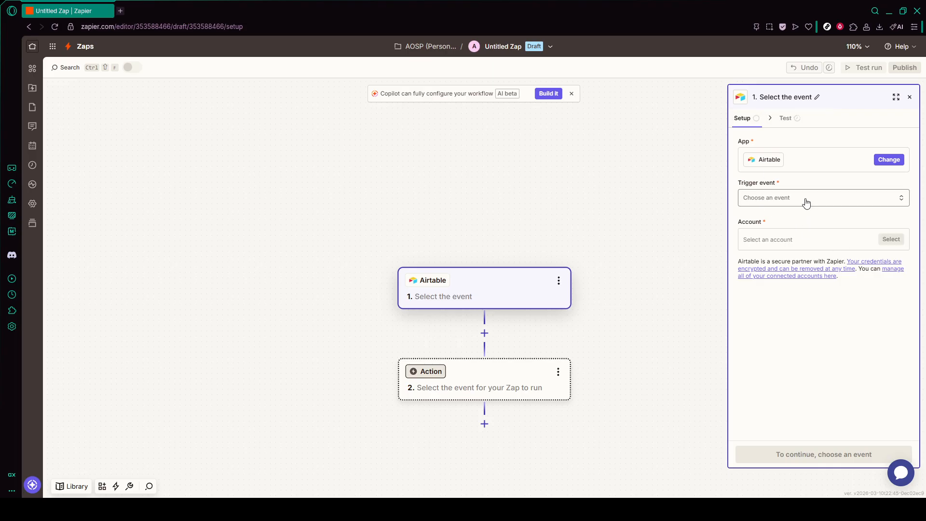
Set the Airtable trigger event to New Record and continue to its configuration
left_click(806, 202)
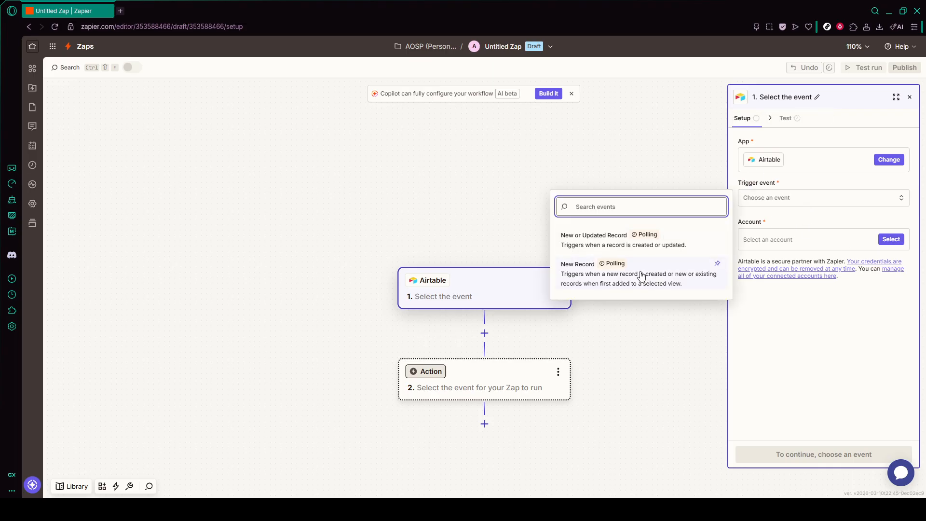
left_click(592, 277)
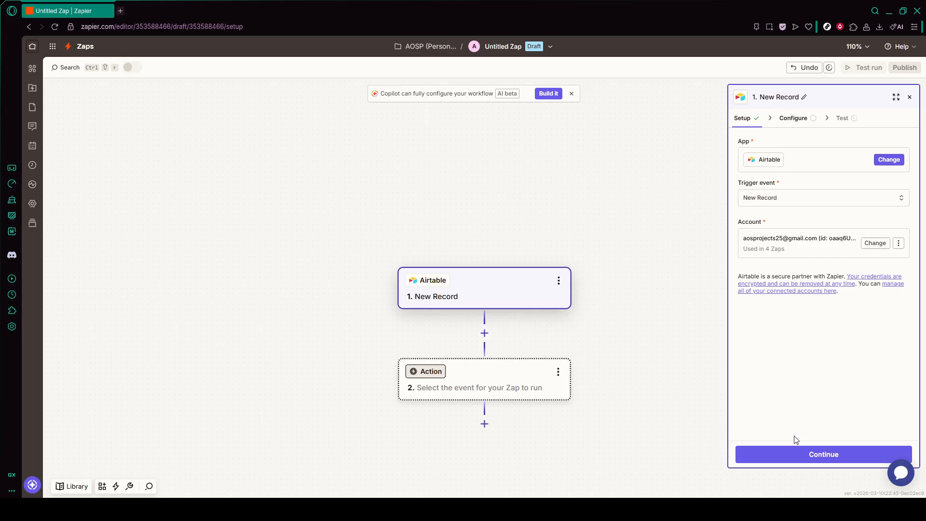
left_click(798, 454)
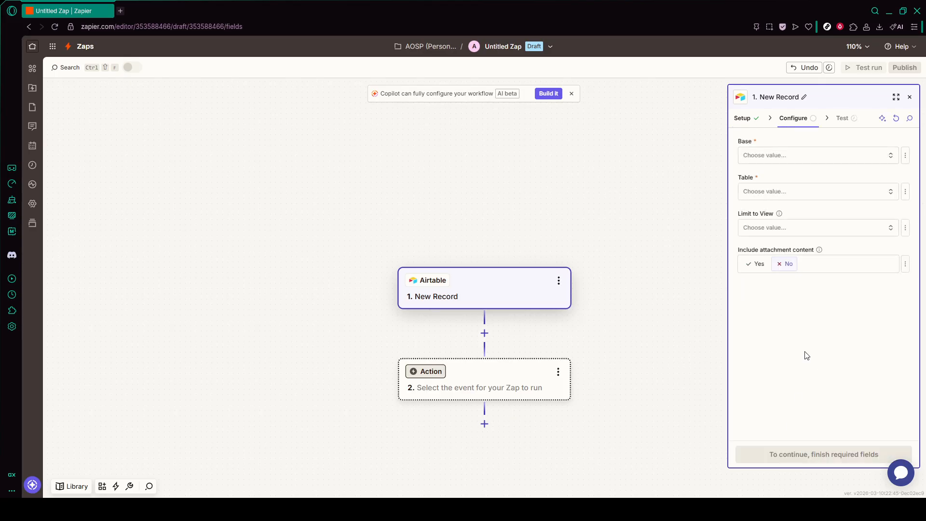
Configure the trigger with base Sample Base, table Table 1 and attachment content included, and continue to testing
left_click(777, 155)
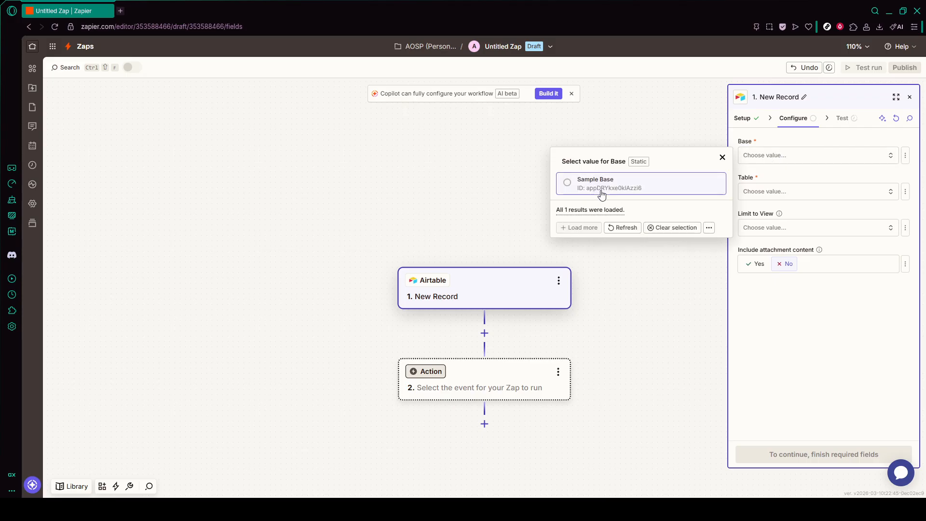
left_click(598, 190)
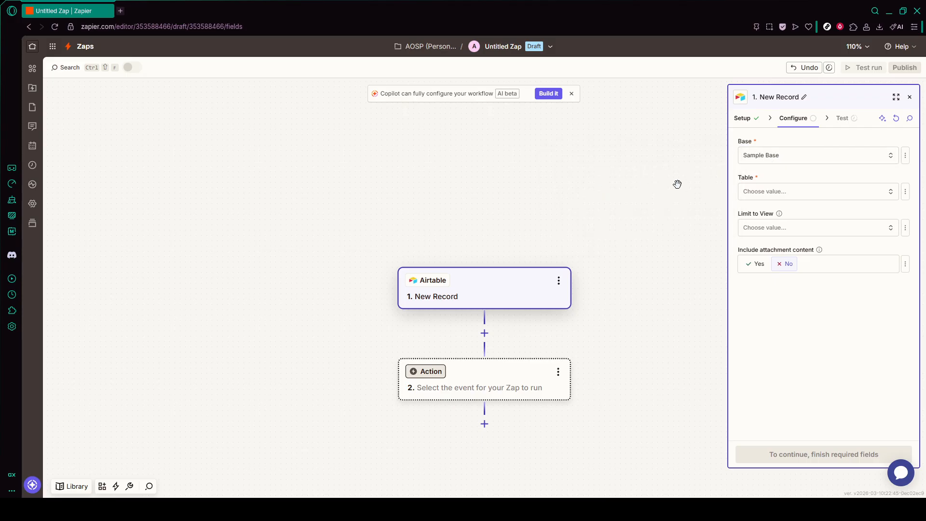
left_click(823, 195)
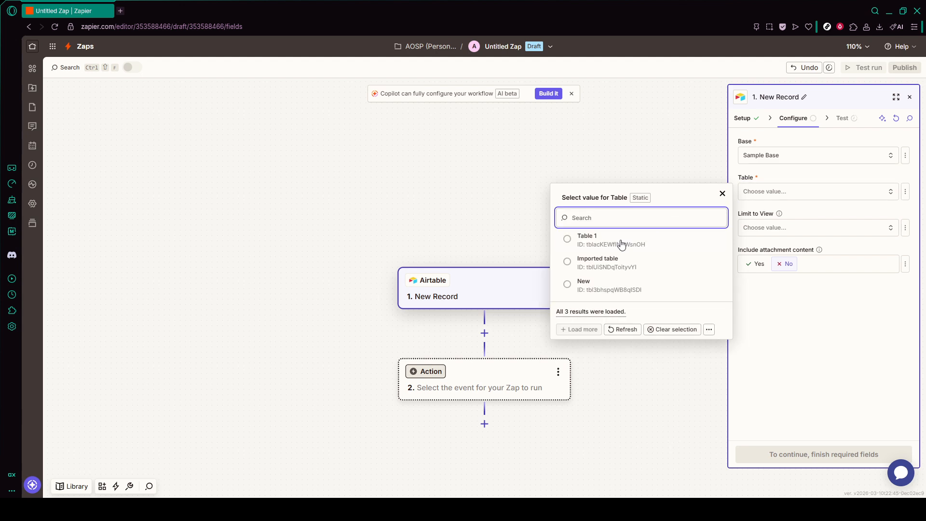
left_click(621, 241)
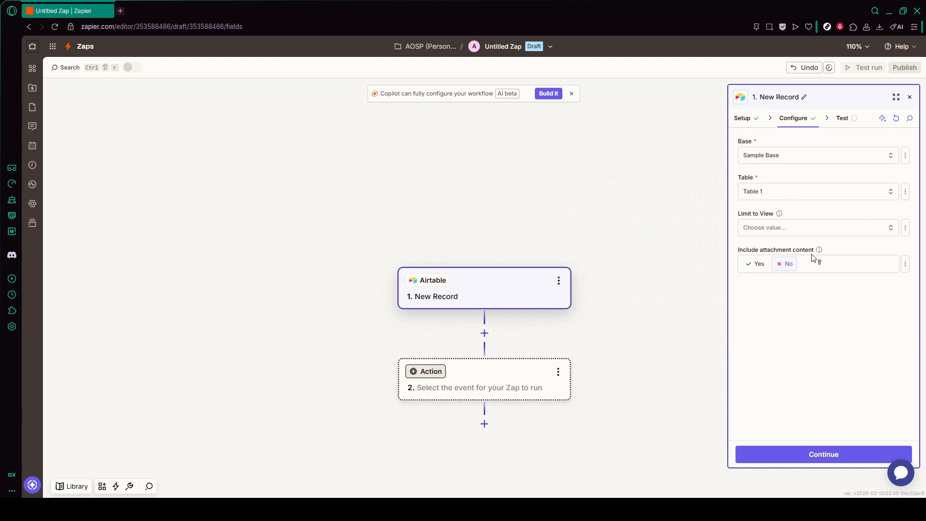
left_click(757, 264)
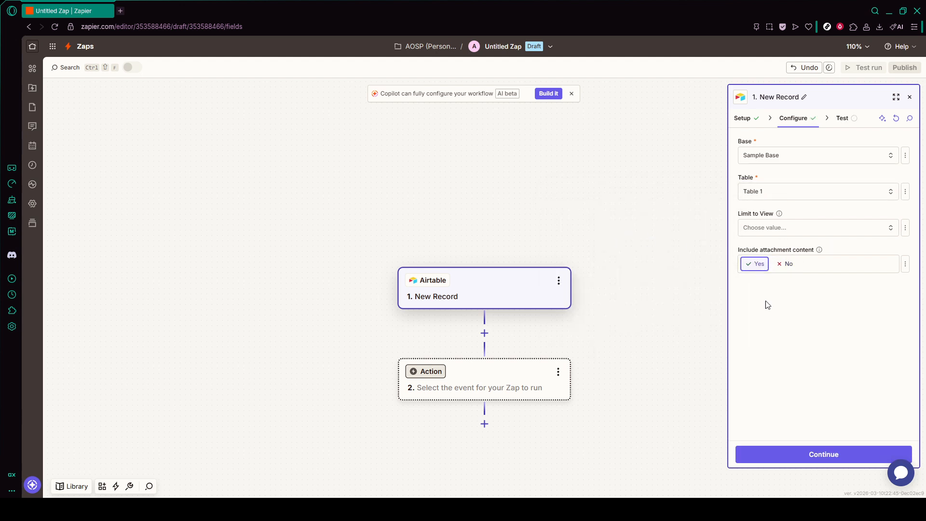
left_click(788, 454)
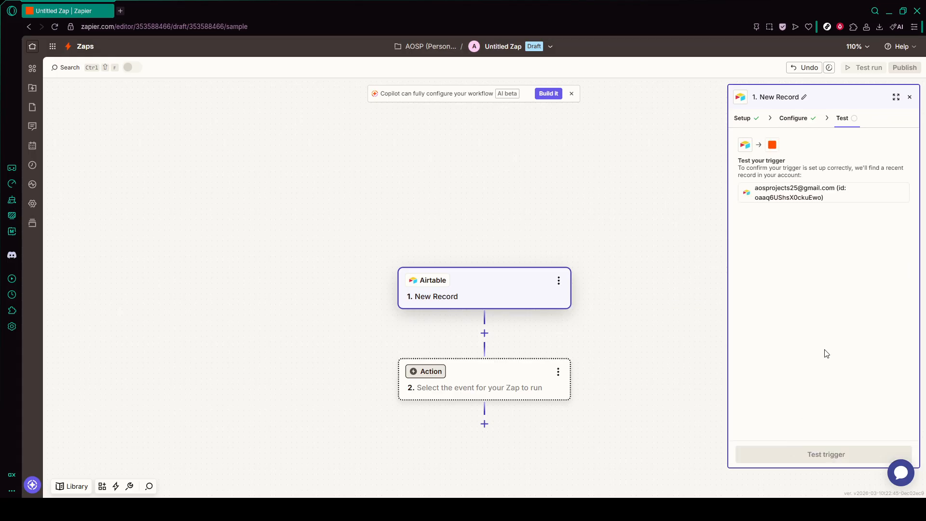
Test the Airtable trigger and continue with Record C as the sample record
left_click(815, 454)
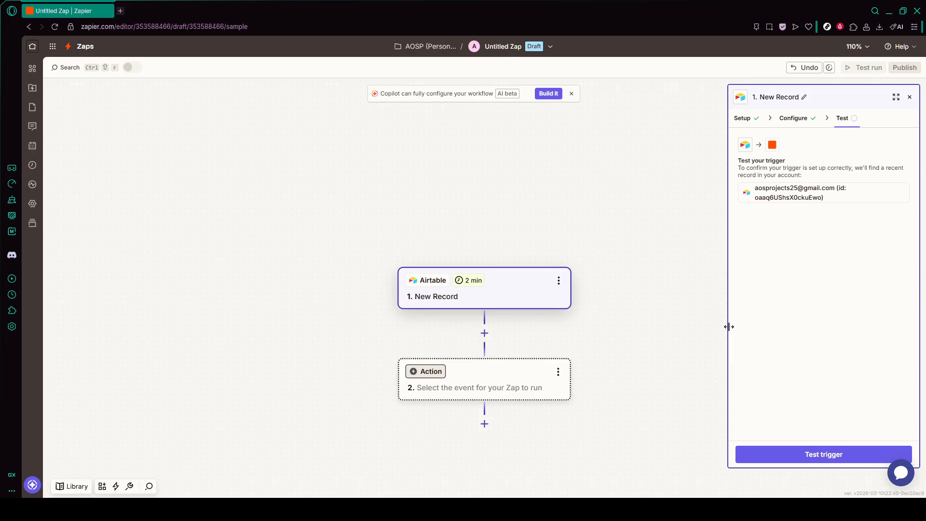
left_click(799, 453)
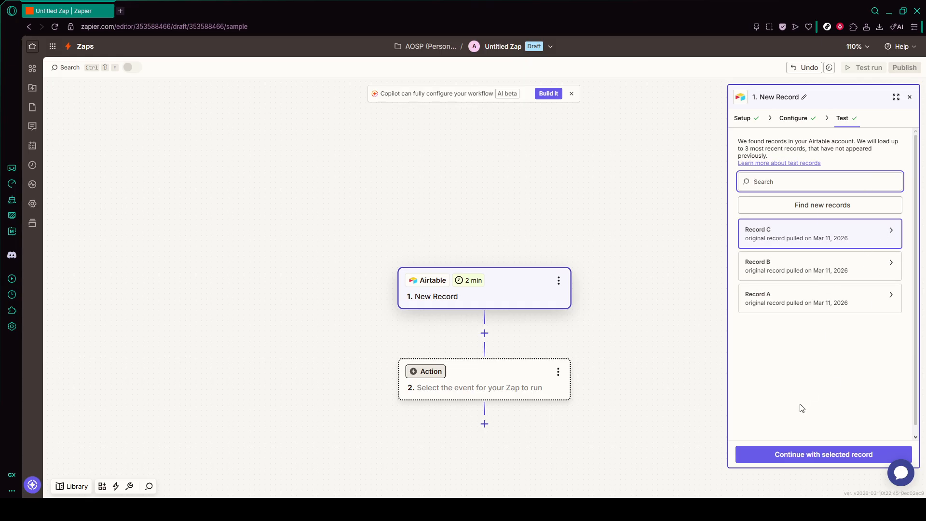
left_click(778, 456)
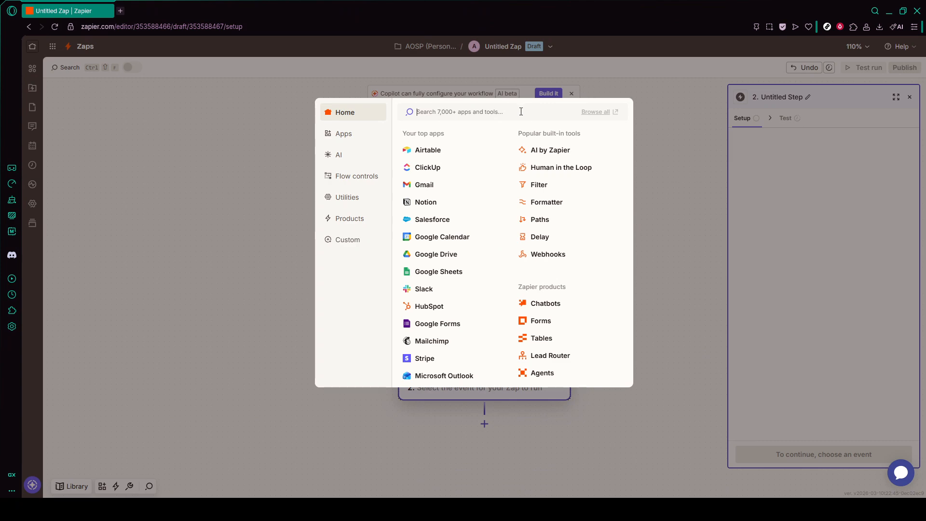
Find Salesforce among the apps and choose it for the Zap's action step
type("Sal")
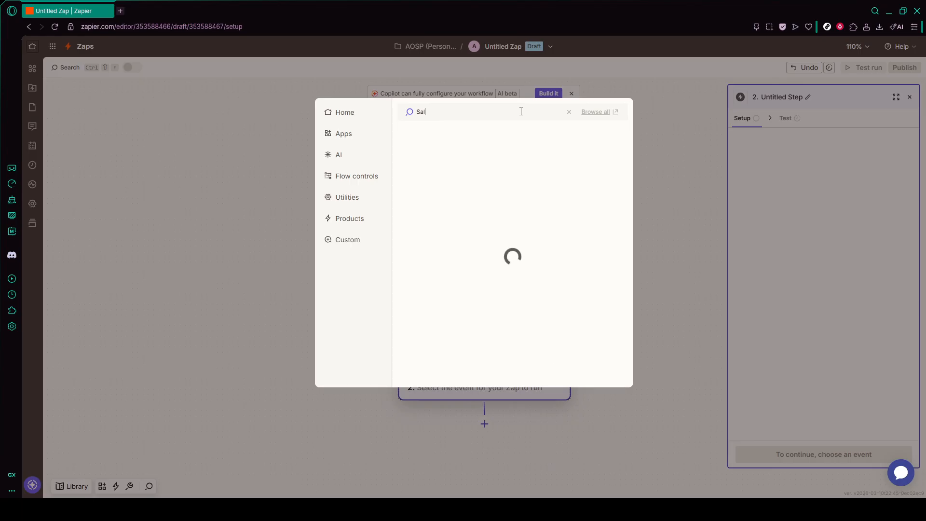
type("esfor")
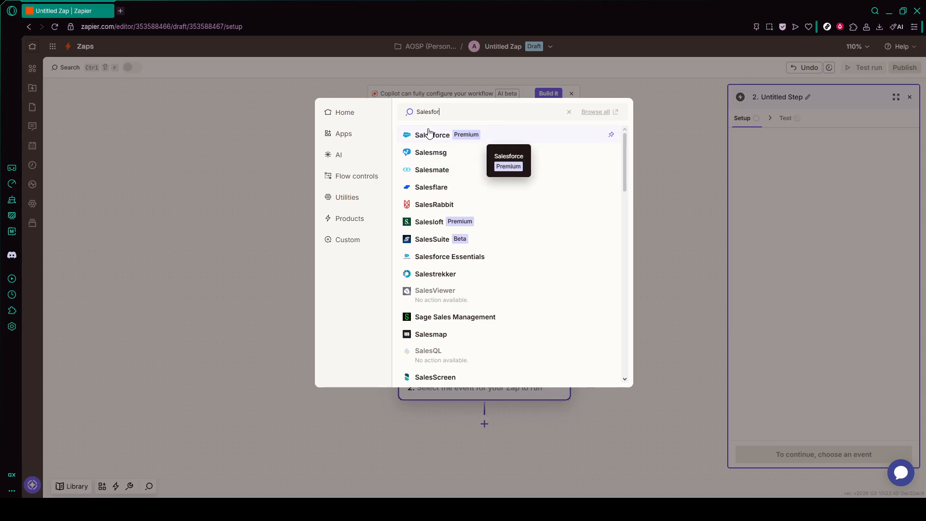
left_click(428, 133)
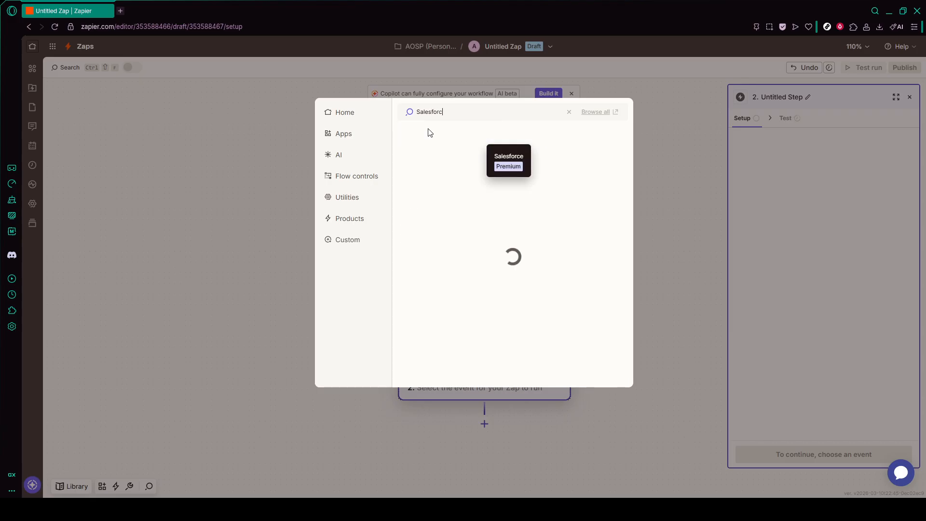
type("e")
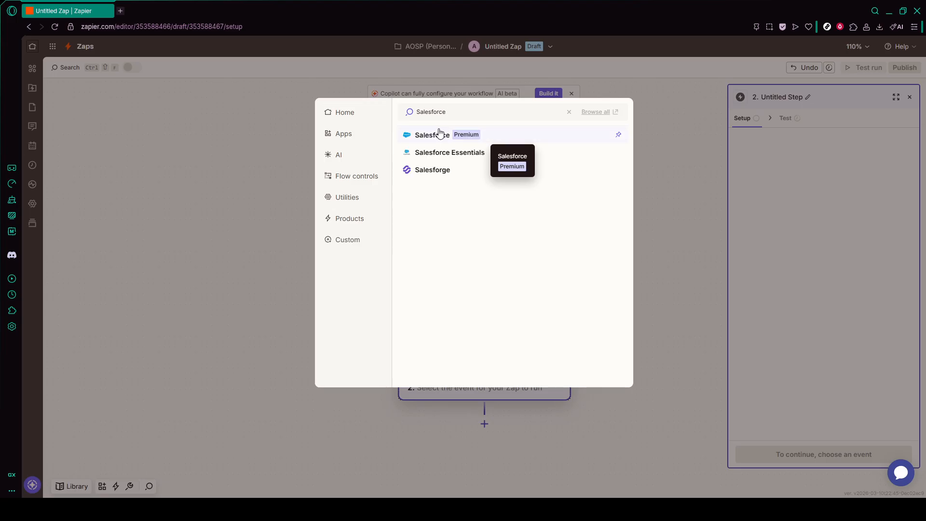
left_click(542, 134)
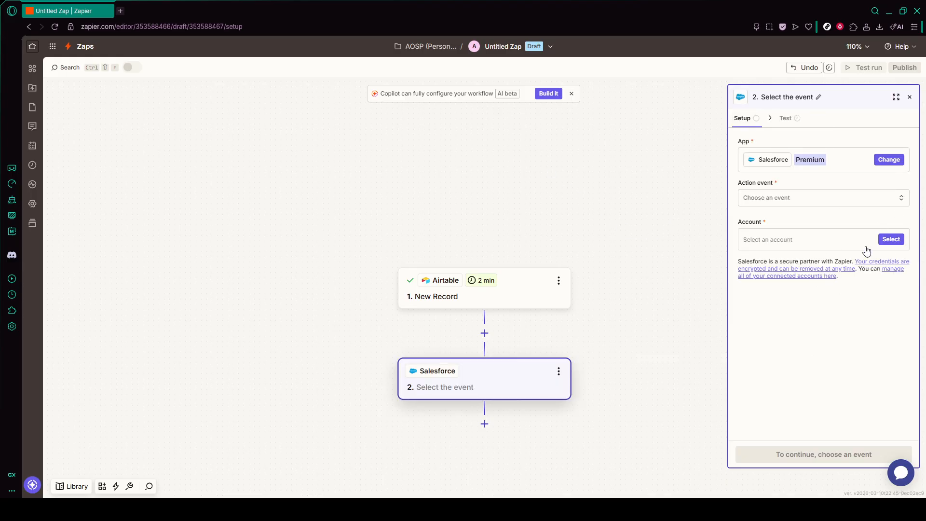
Set the Salesforce action event to Add File to Record and its Salesforce Object to Account
left_click(885, 238)
left_click(870, 199)
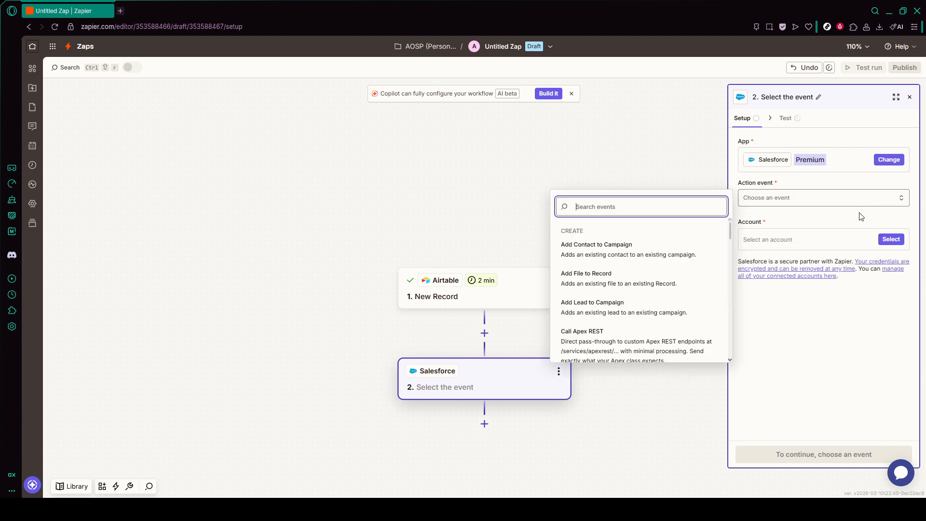
left_click(664, 275)
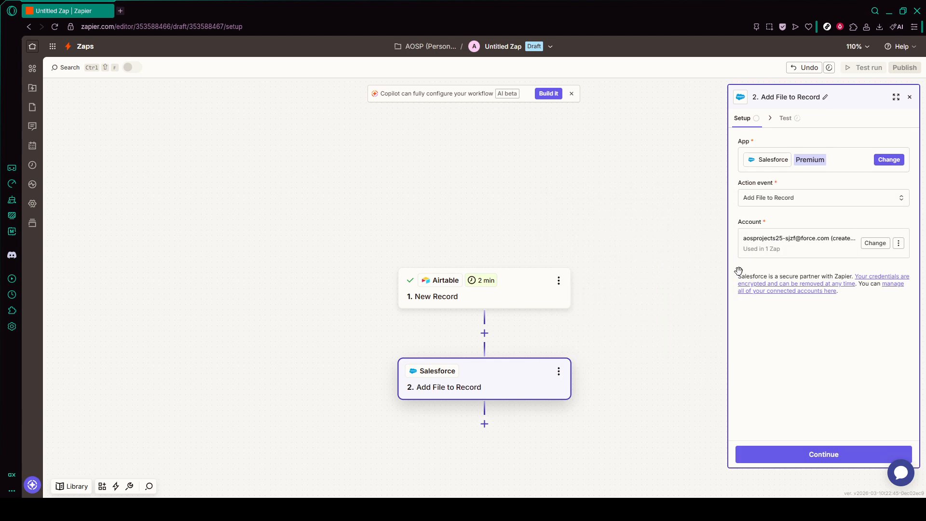
left_click(815, 462)
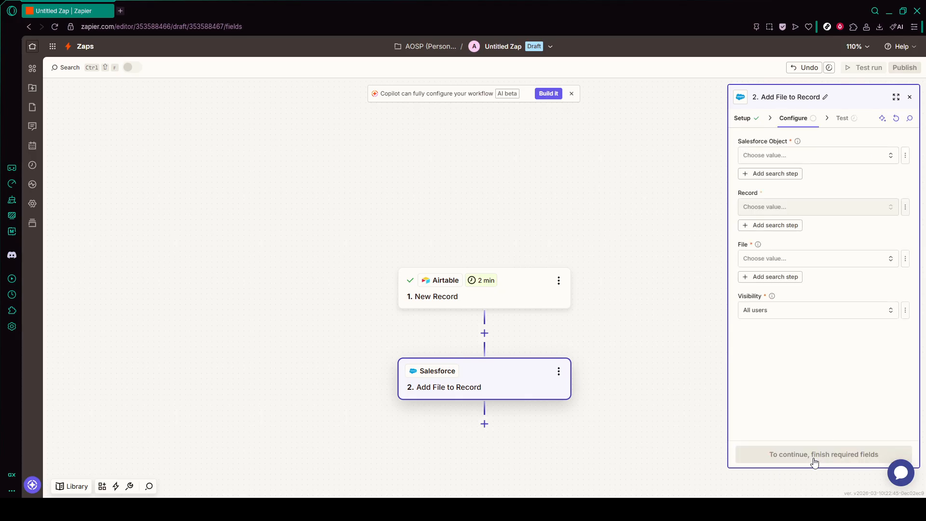
left_click(775, 157)
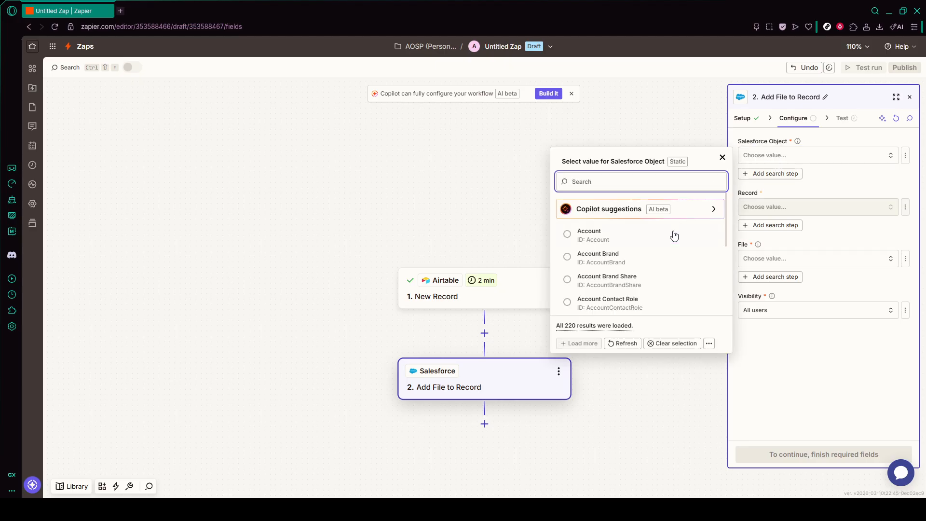
left_click(672, 236)
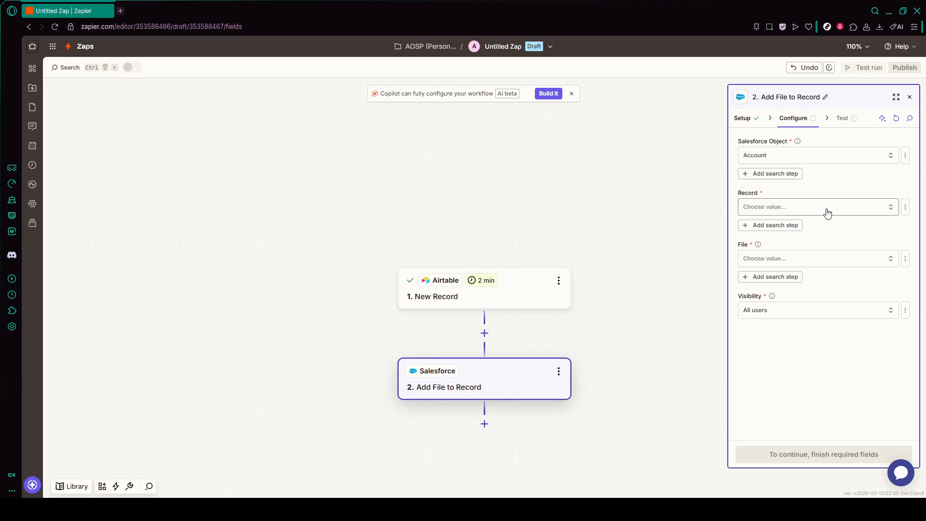
Examine the options available for the Record, File, Visibility and Salesforce Object fields of the Salesforce action
left_click(826, 209)
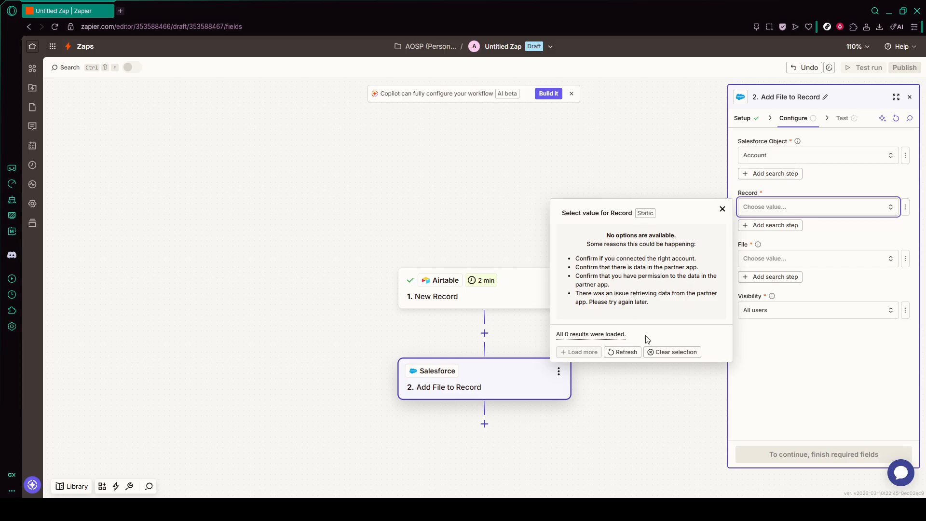
left_click(788, 355)
left_click(800, 208)
left_click(635, 356)
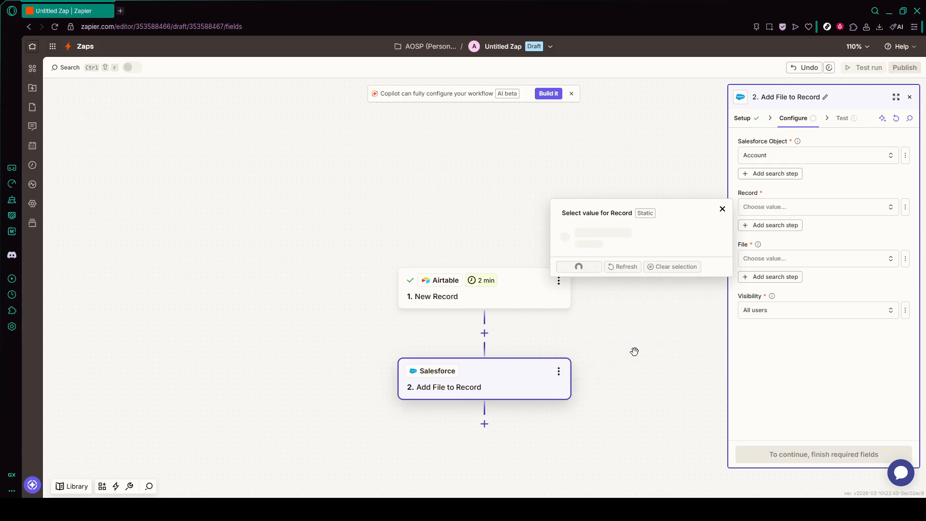
left_click(845, 375)
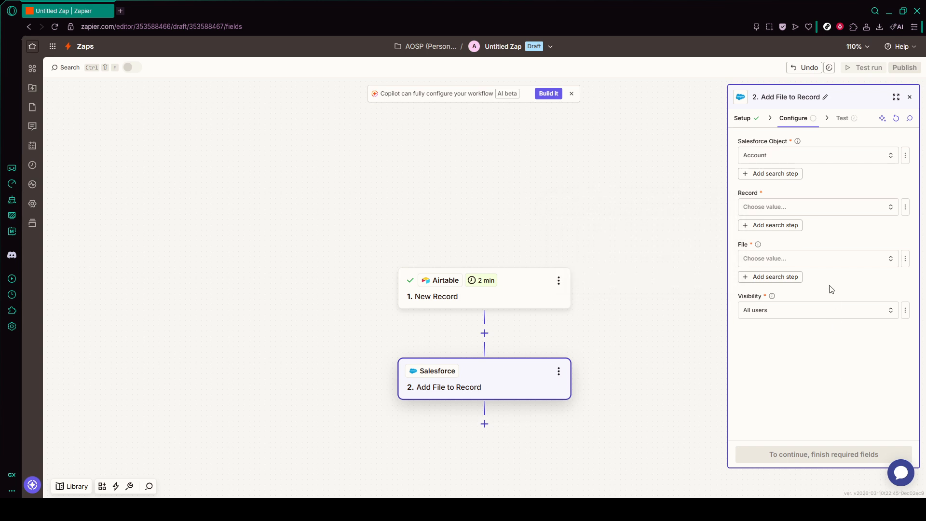
left_click(825, 260)
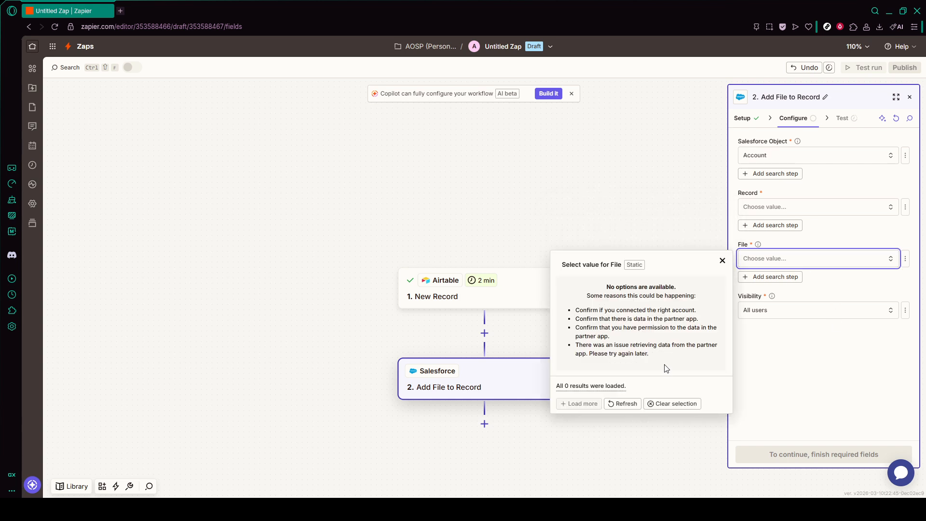
left_click(808, 364)
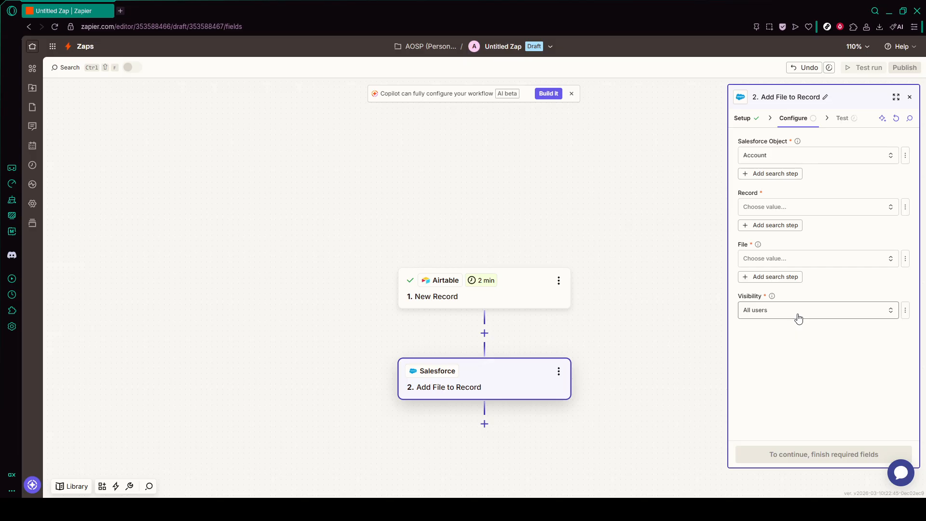
left_click(799, 317)
left_click(793, 393)
left_click(797, 158)
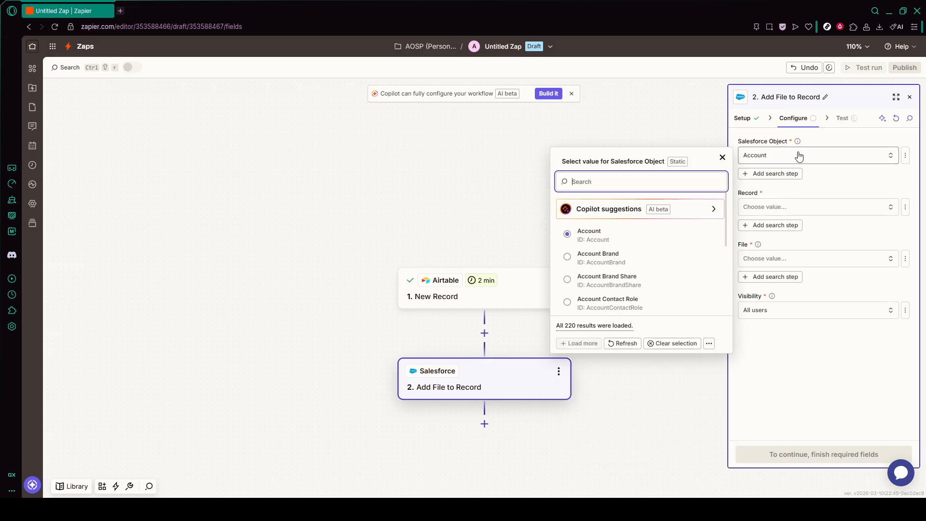
left_click(798, 155)
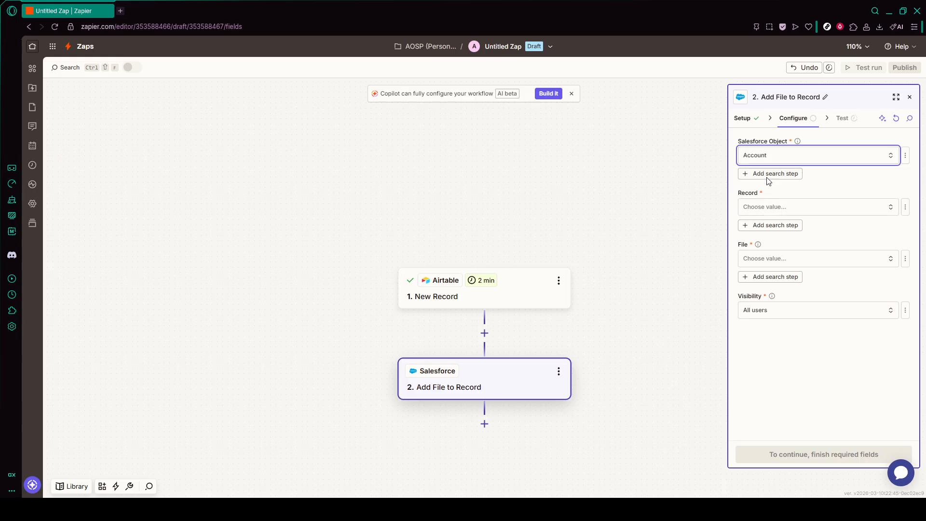
left_click(777, 460)
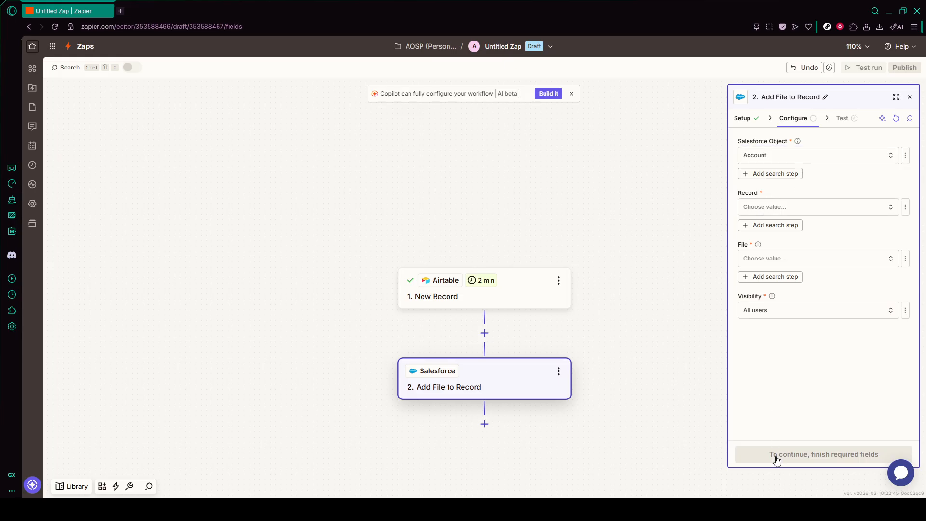